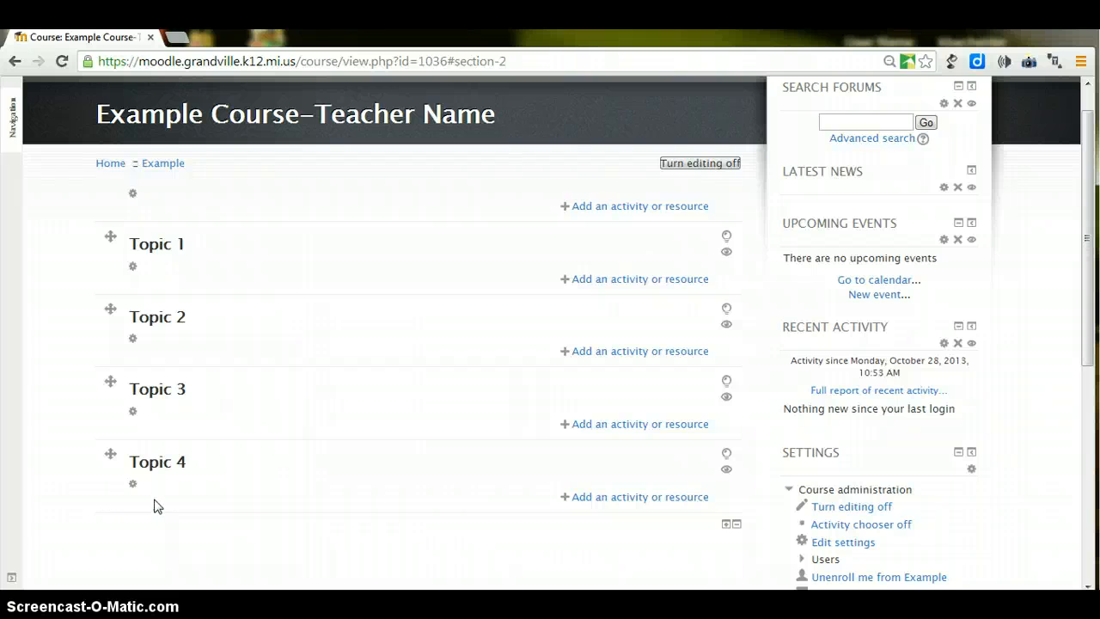
Add a new Chat activity to Topic 2 of the course.
click(150, 502)
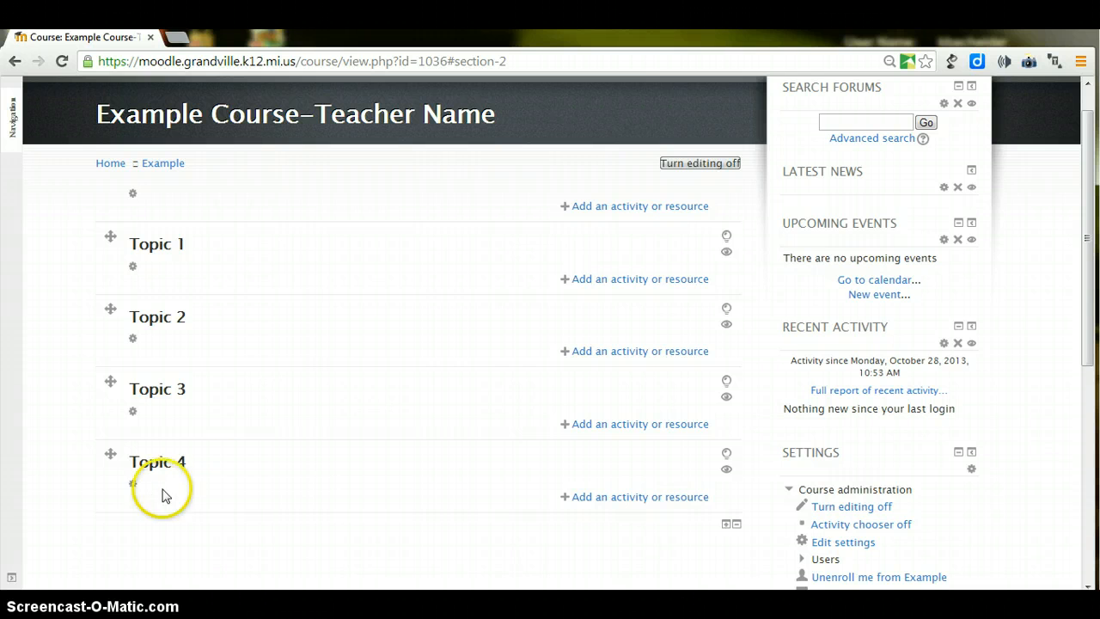
click(607, 353)
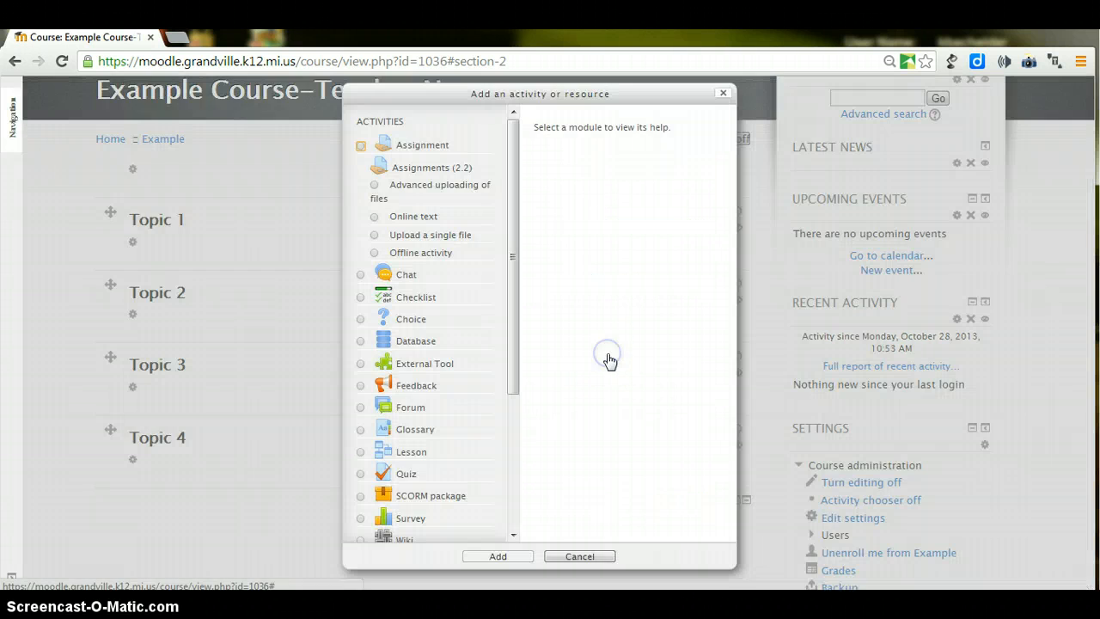
click(359, 275)
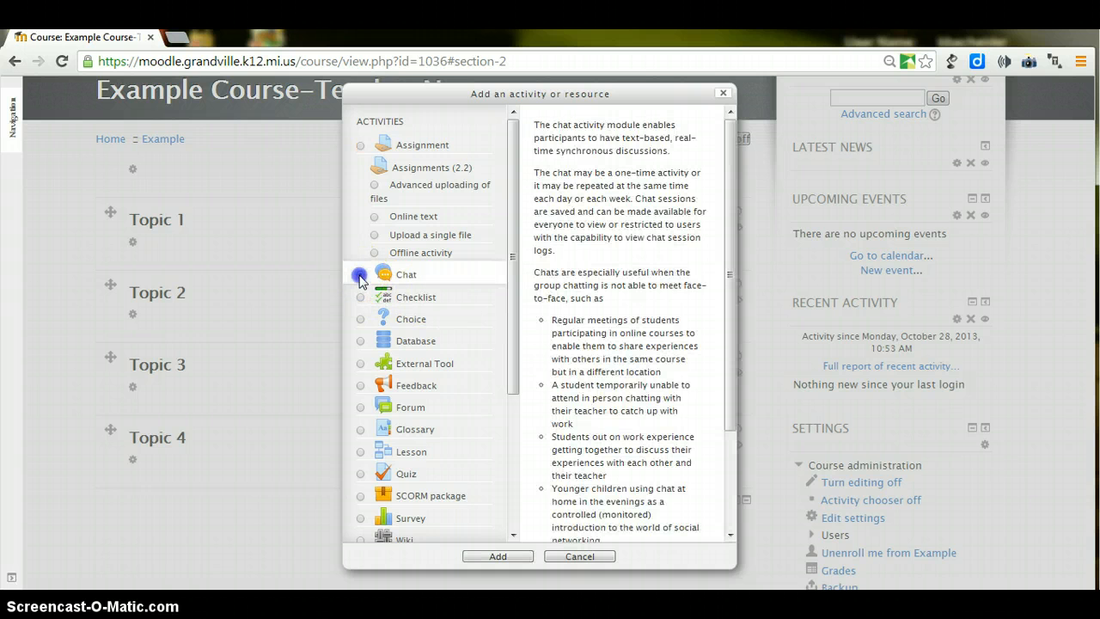
click(483, 557)
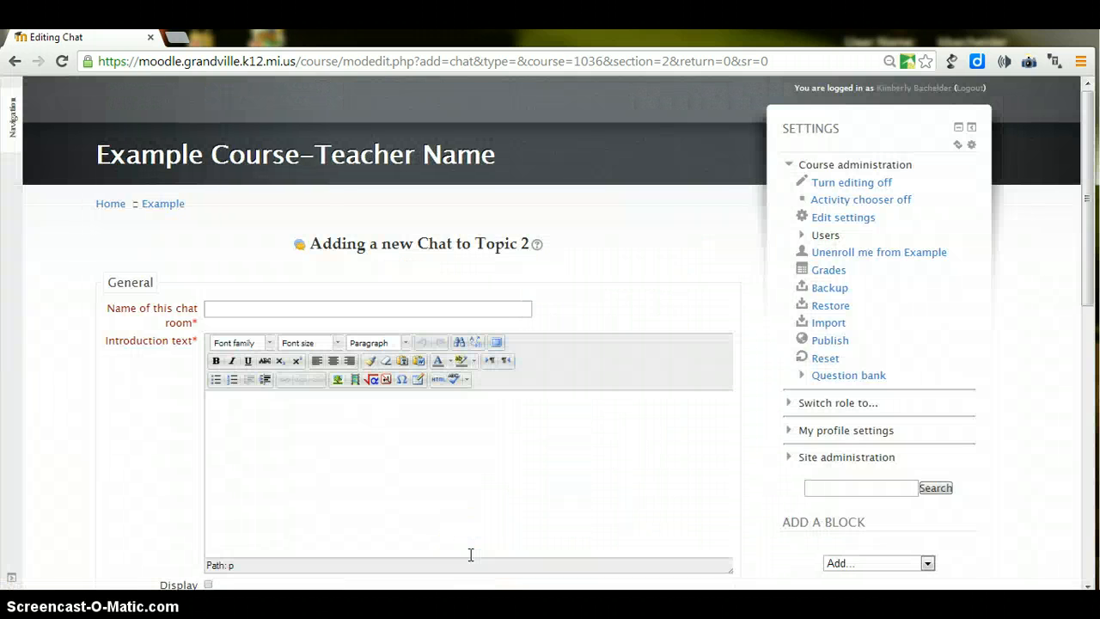
Name the chat room "Global Warming Chat" and paste the prepared discussion question and posting rules as its introduction text.
click(493, 310)
text(Glo)
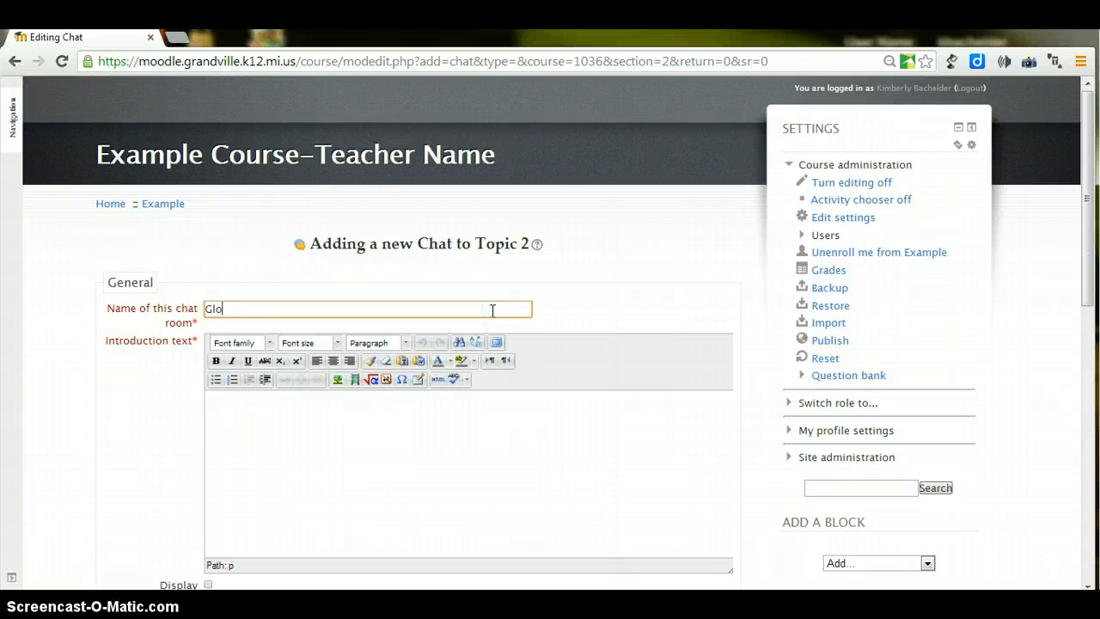
text(bal Warming Chat)
click(489, 452)
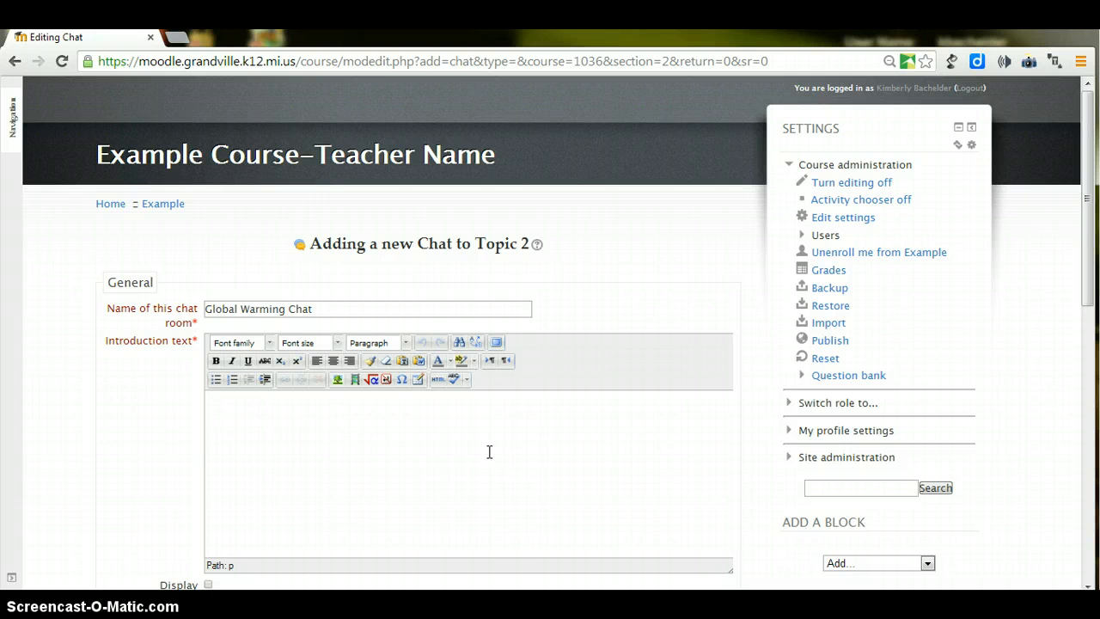
key(ctrl+v)
scroll(432, 447, up, 2)
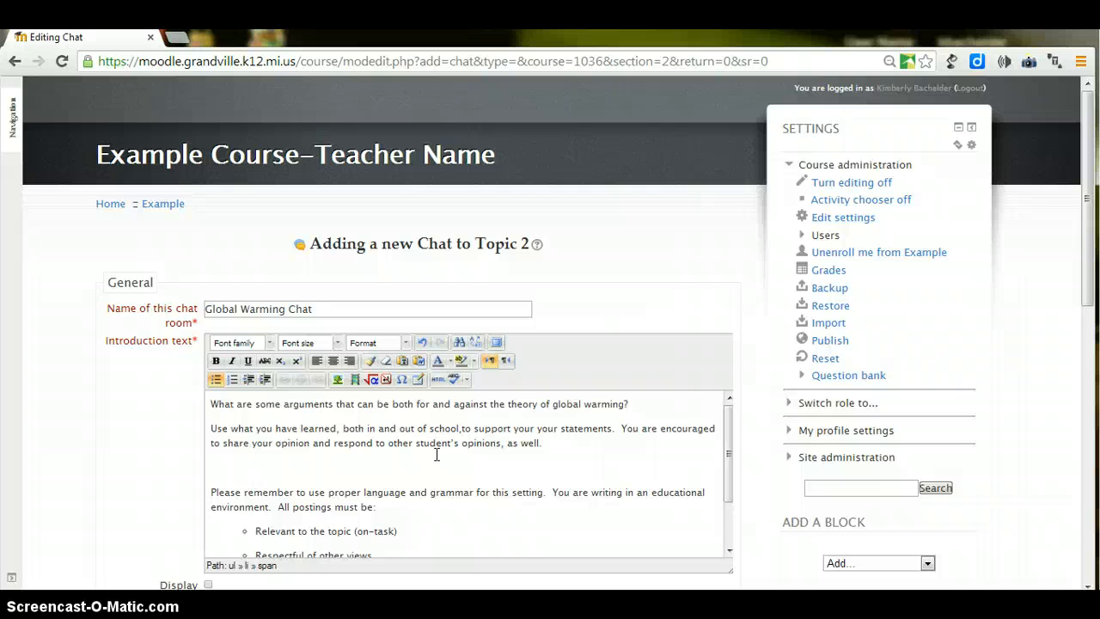
Set the chat's group mode to Separate groups, then save it and return to the course.
scroll(436, 455, down, 5)
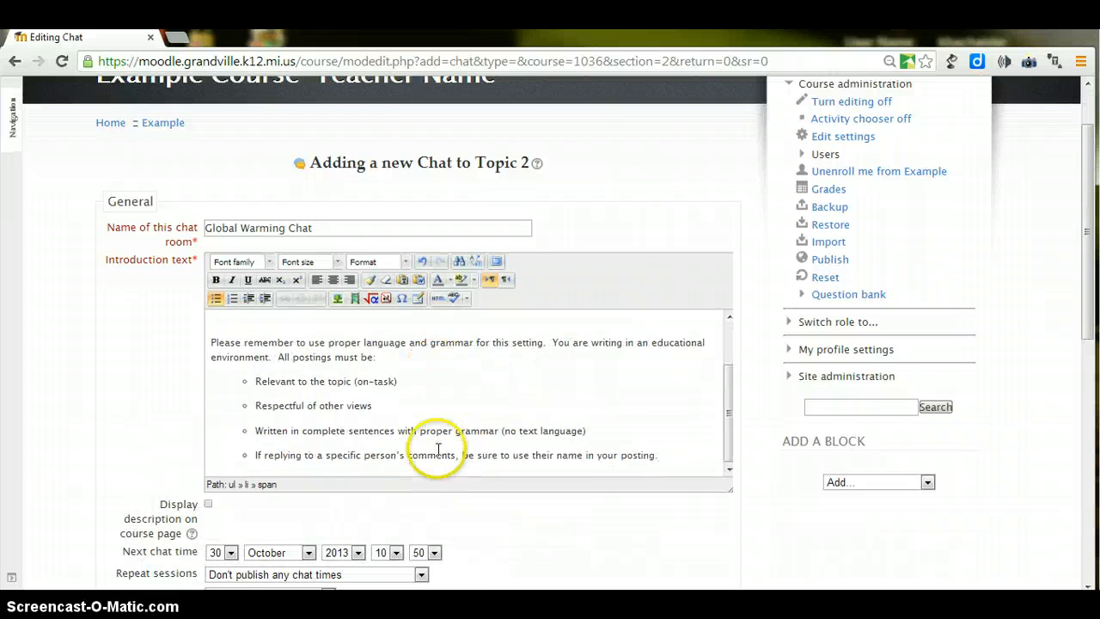
scroll(438, 448, up, 2)
scroll(438, 449, down, 2)
scroll(443, 442, down, 2)
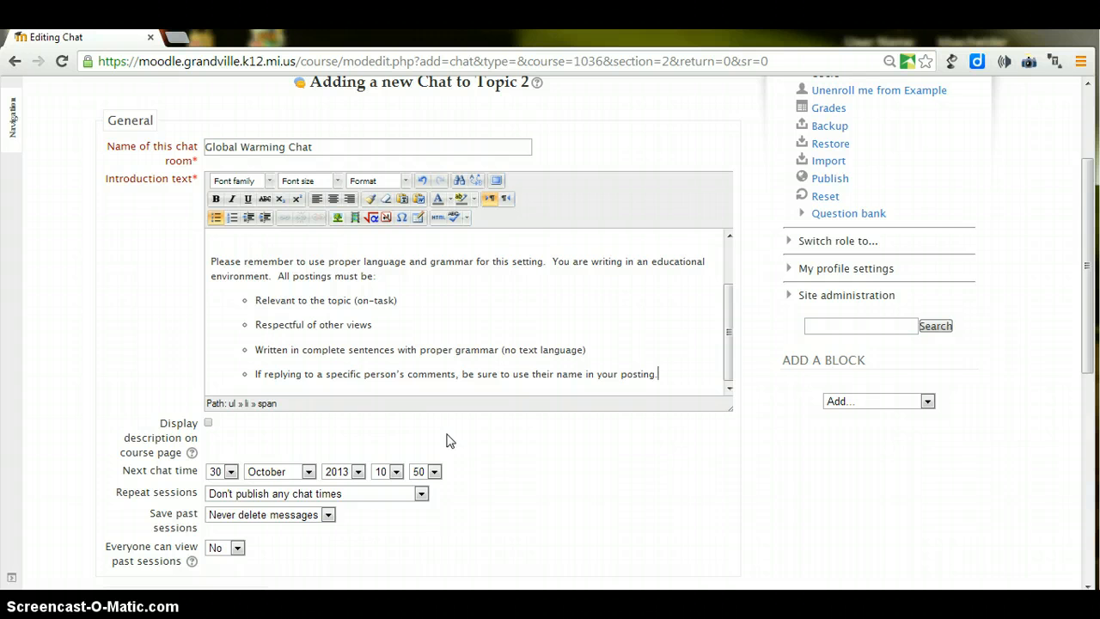
scroll(434, 434, down, 1)
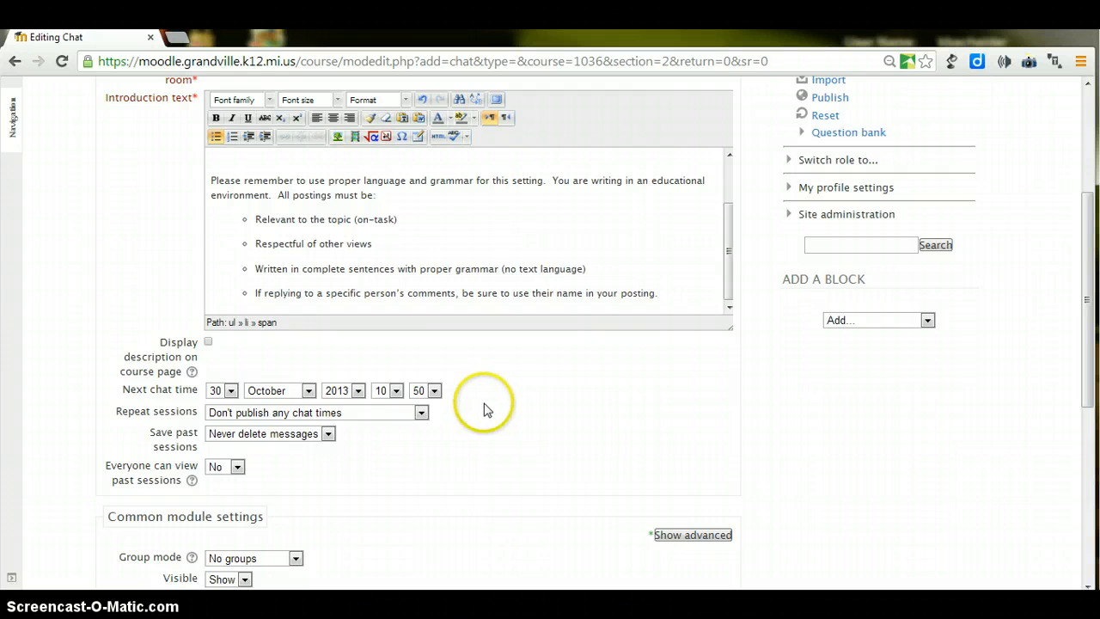
scroll(485, 412, down, 2)
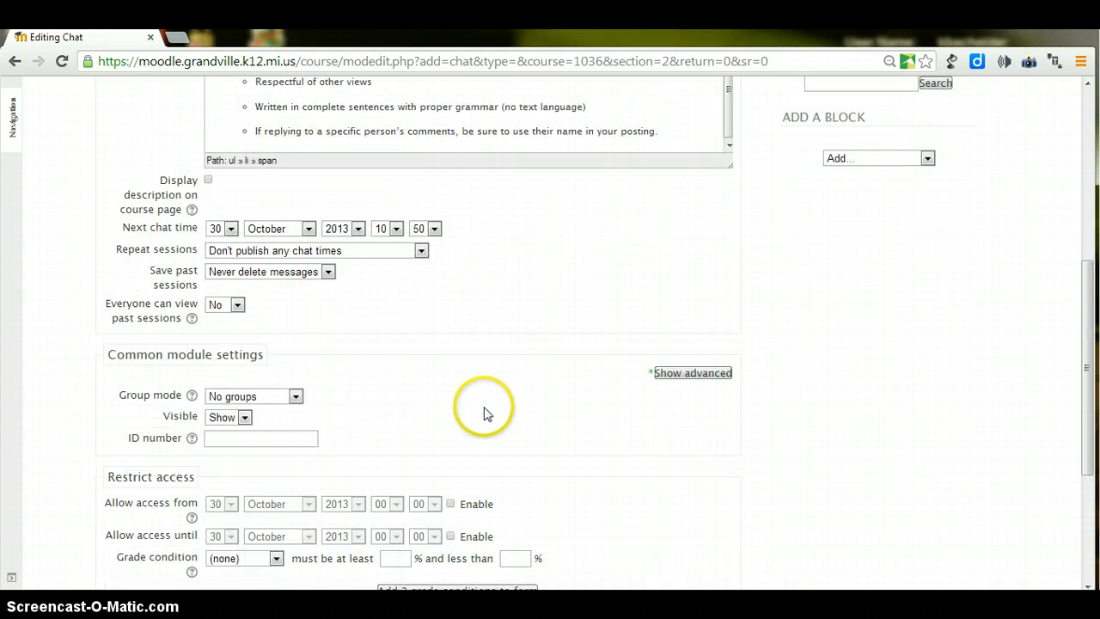
scroll(482, 412, down, 1)
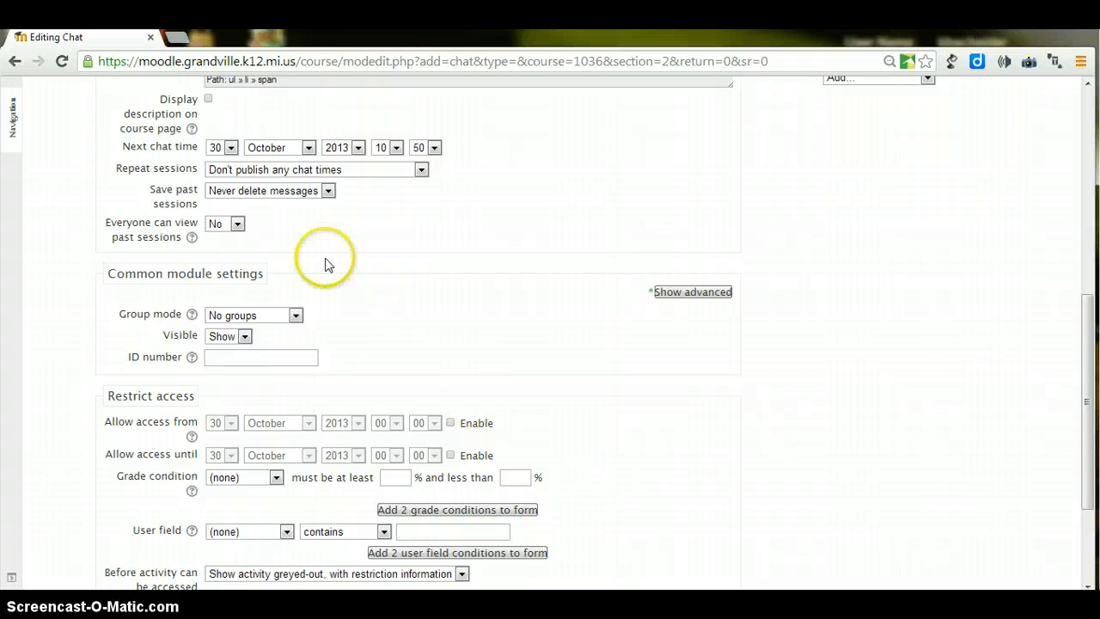
click(293, 316)
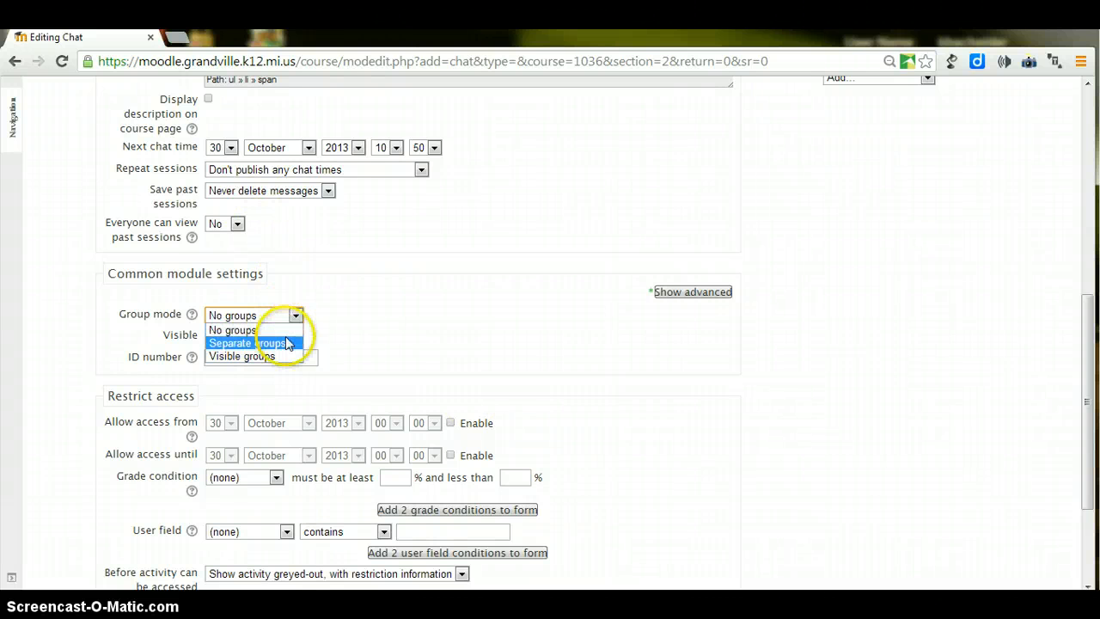
click(283, 342)
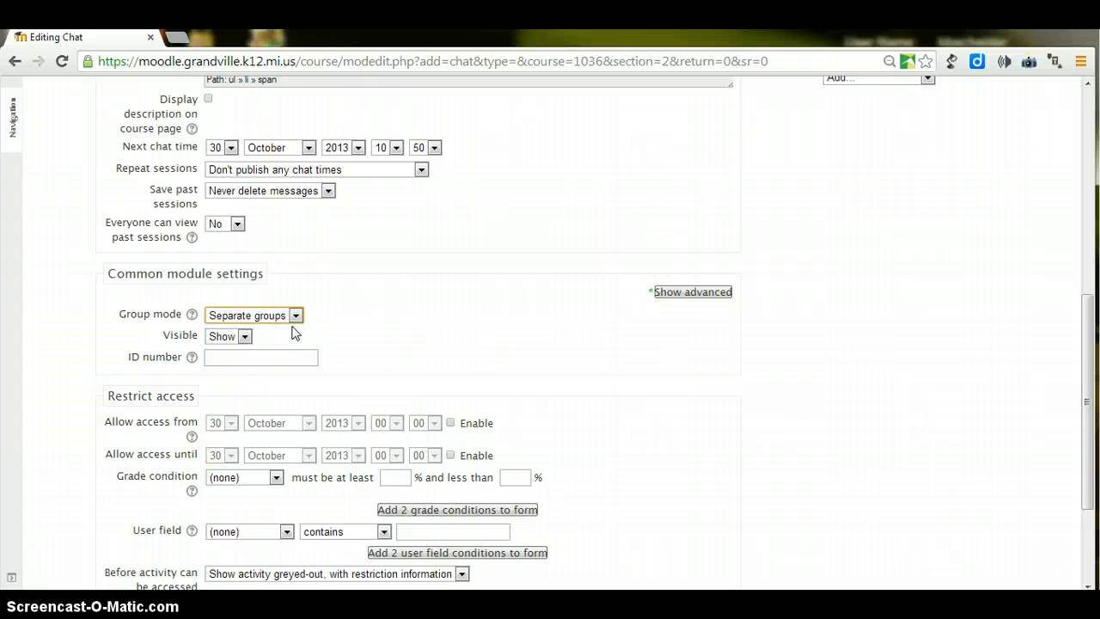
scroll(361, 378, down, 2)
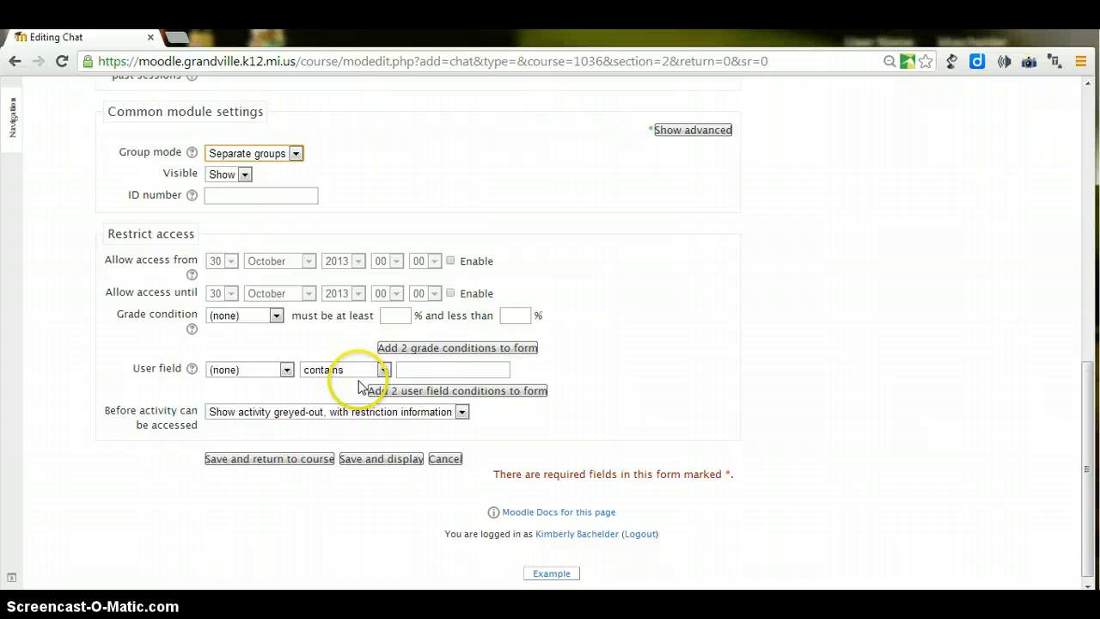
click(280, 461)
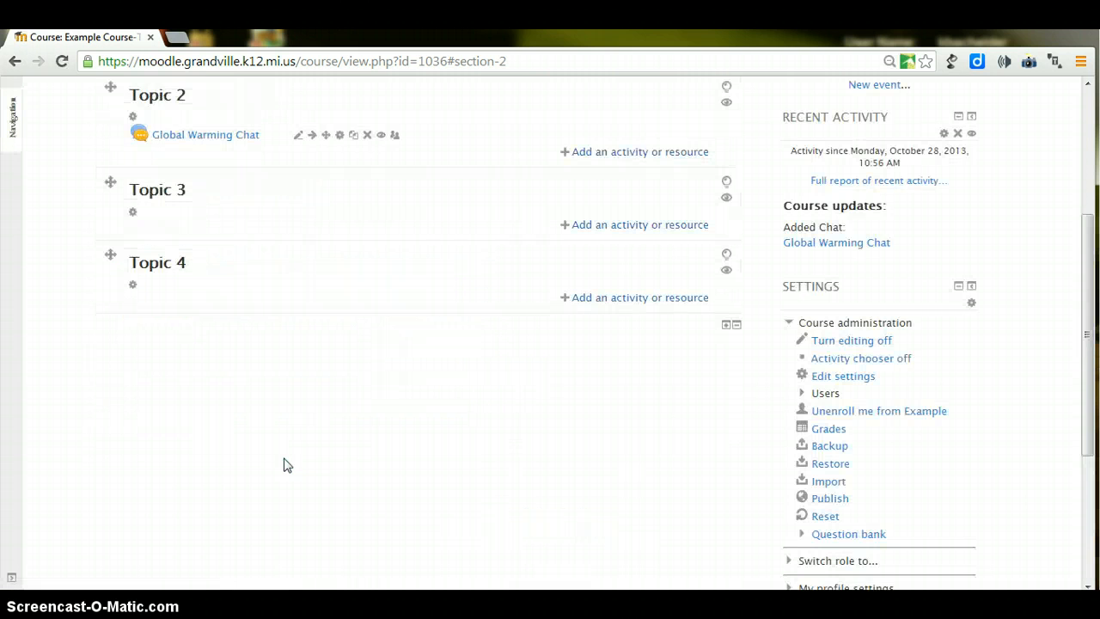
Hide the Global Warming Chat in Topic 2 from students and make it visible again.
scroll(287, 464, up, 2)
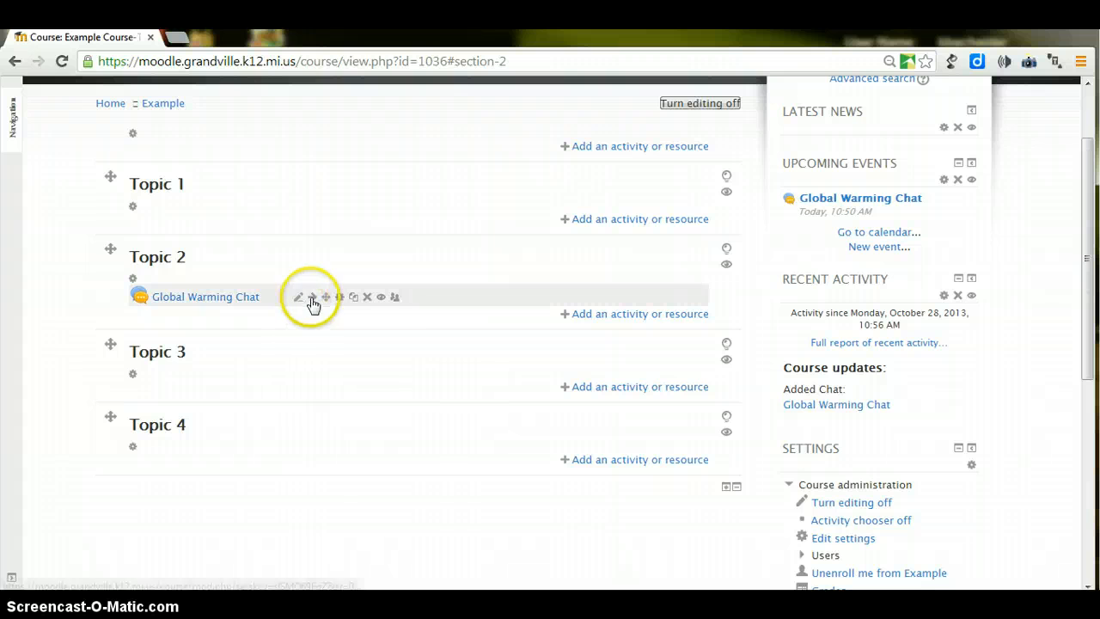
click(382, 301)
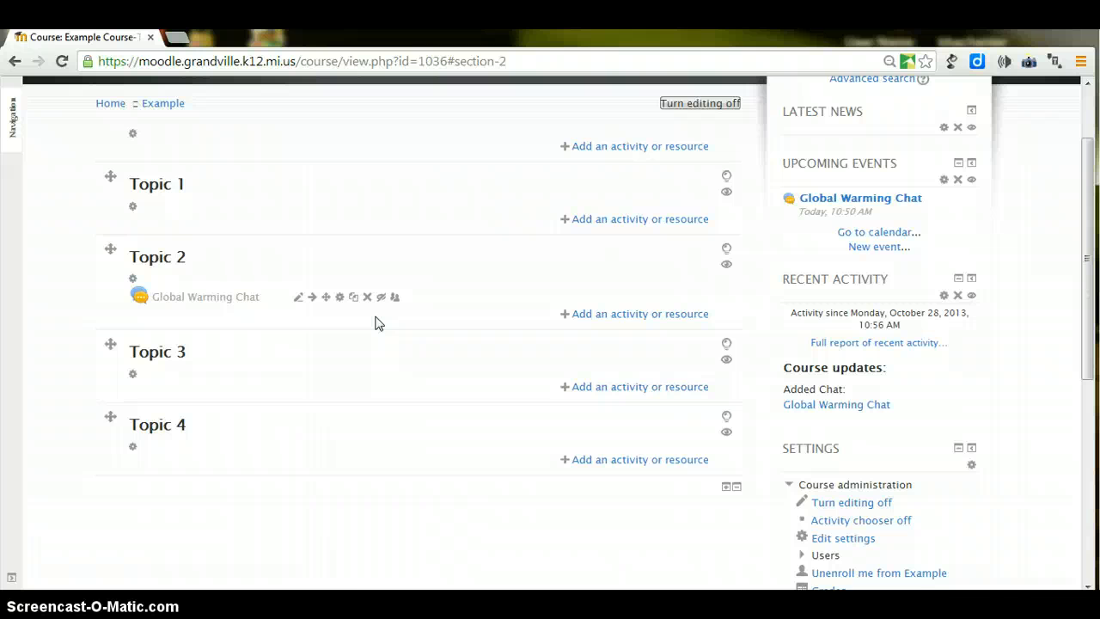
click(380, 297)
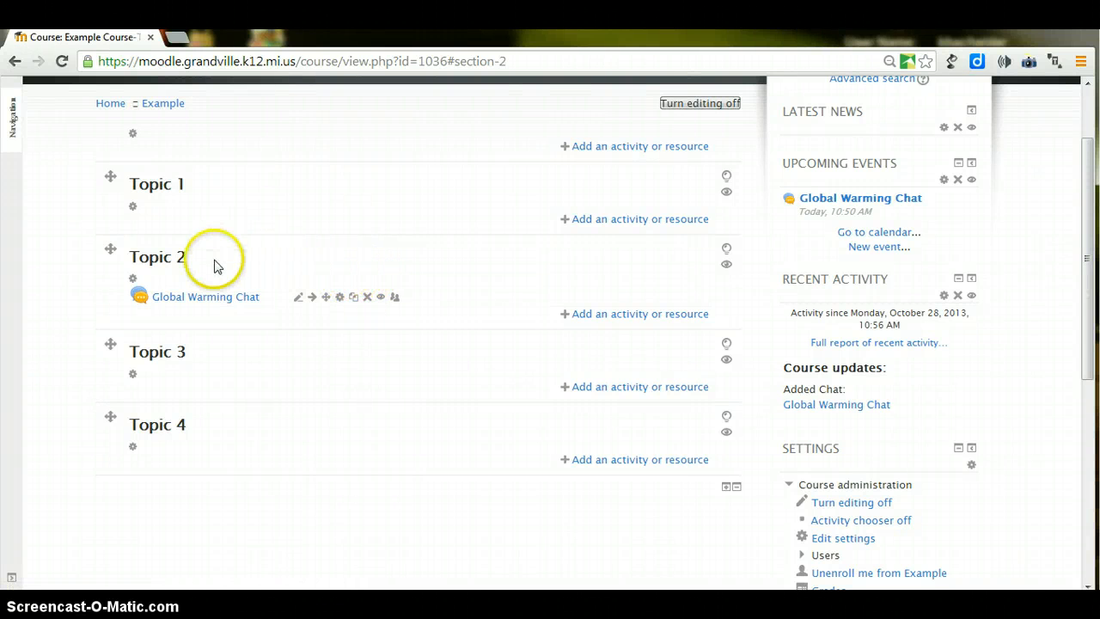
Open the Global Warming Chat, enter its chat room, and move the chat window over the middle of the page.
click(222, 301)
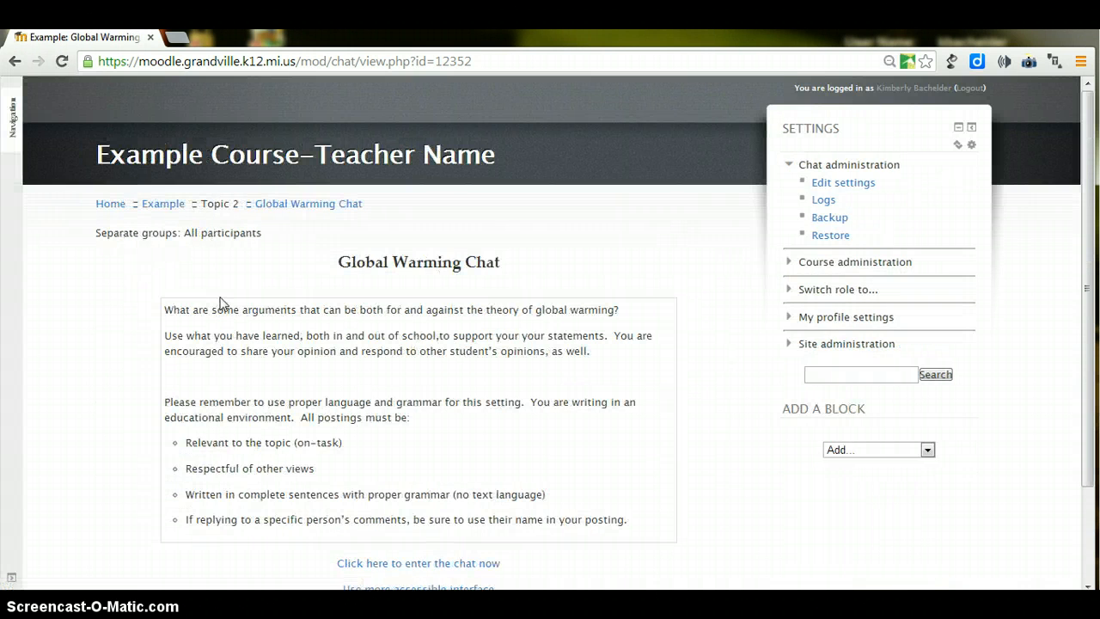
scroll(288, 329, down, 1)
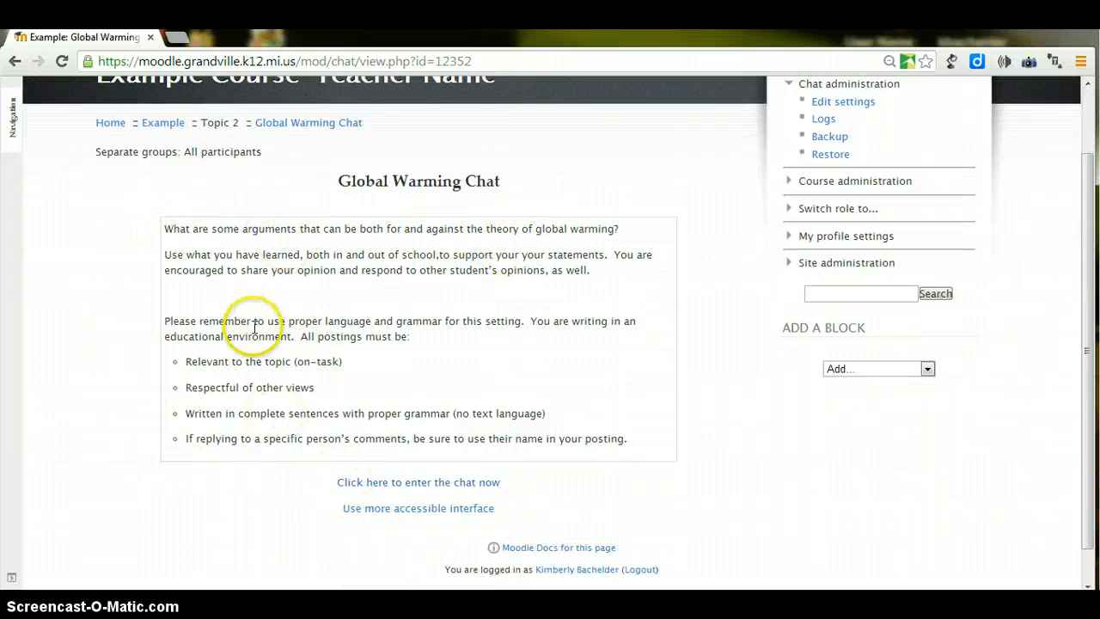
click(375, 490)
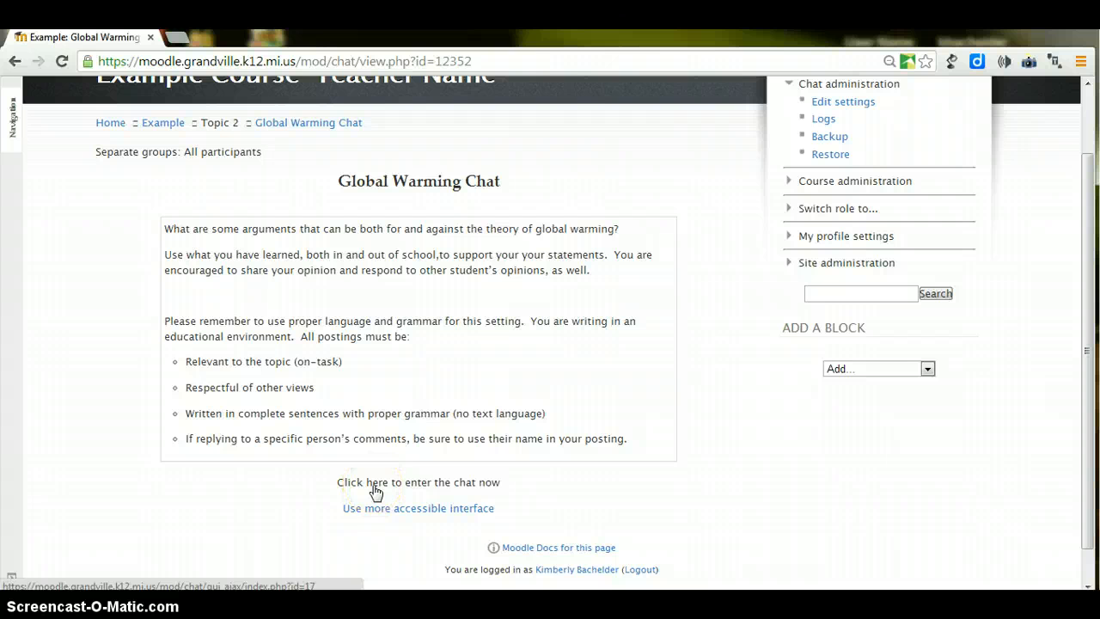
click(397, 487)
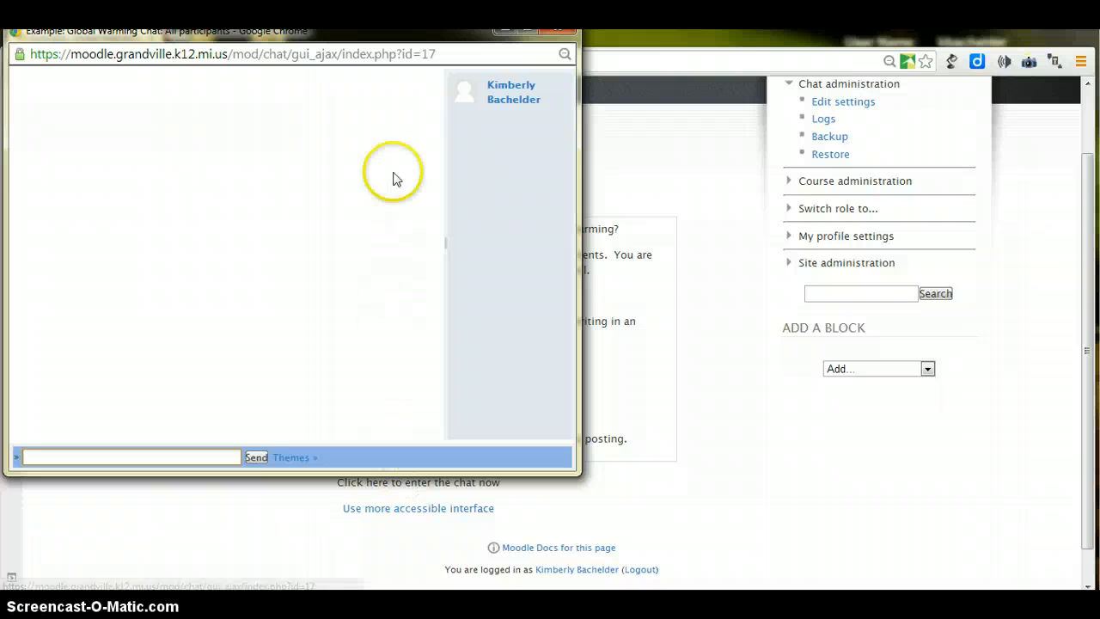
drag(397, 36, 813, 116)
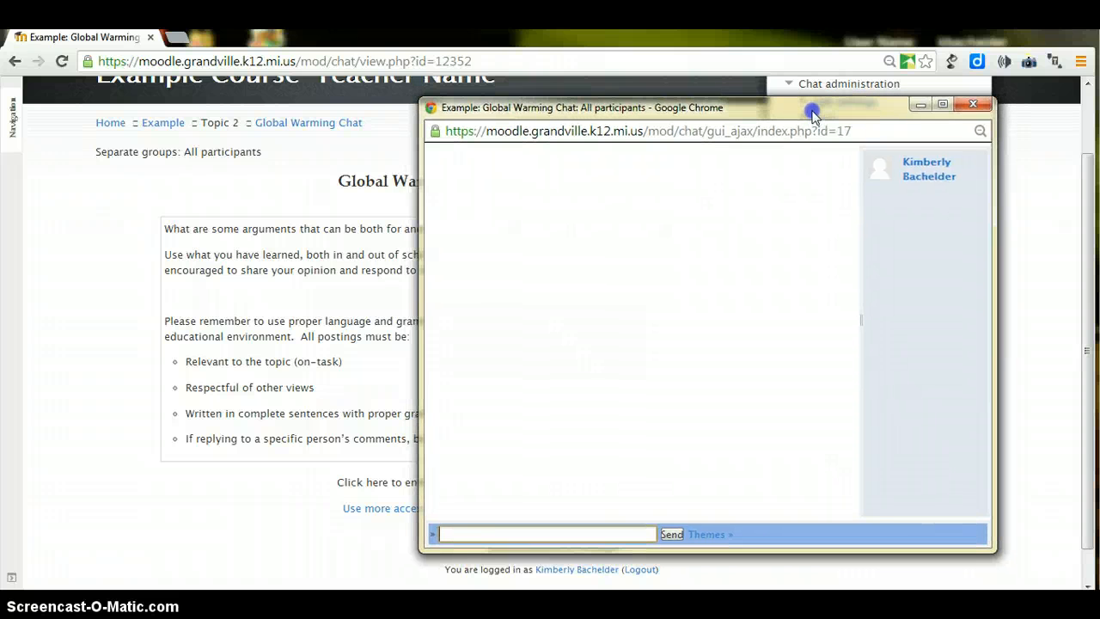
drag(813, 115, 809, 114)
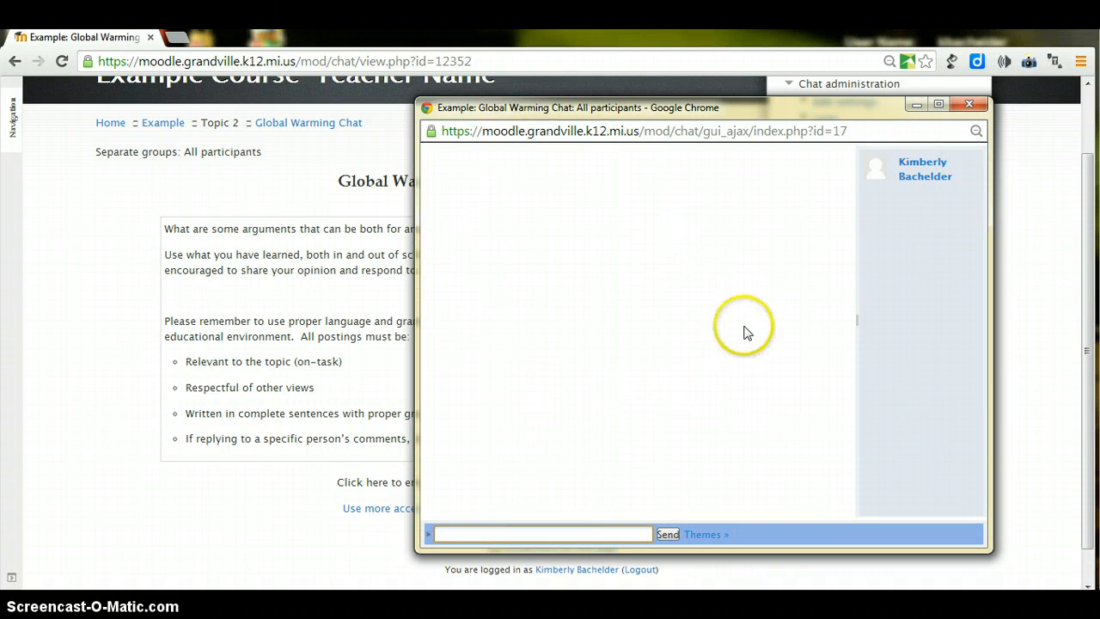
Send the message "I agree with the theory of global warming...." in the chat room and close the chat window.
click(513, 533)
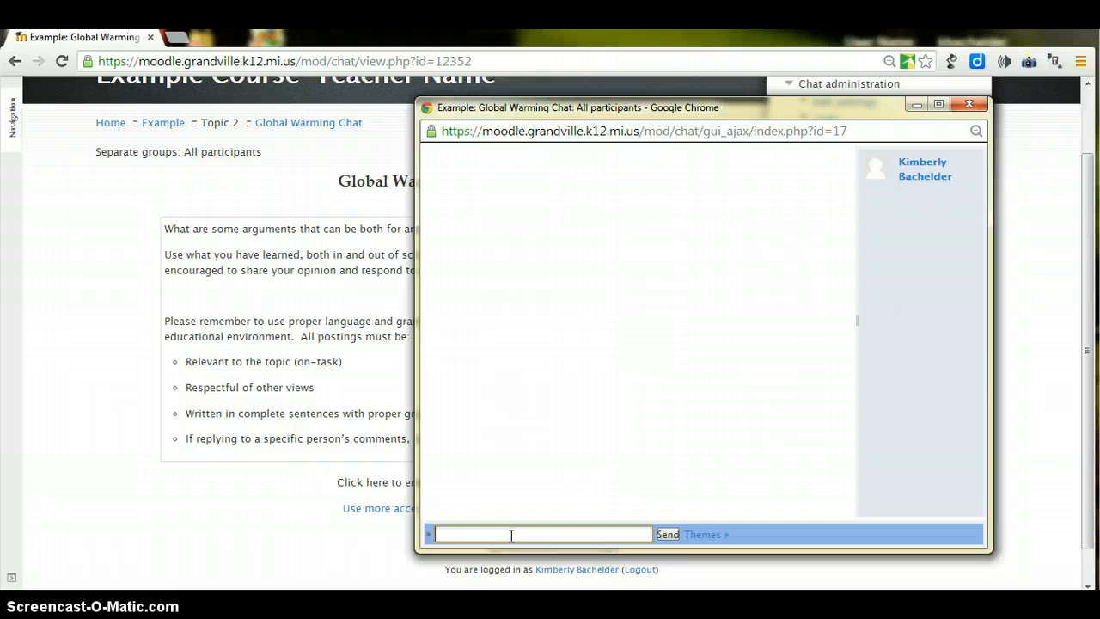
text(I agree with the theory of global)
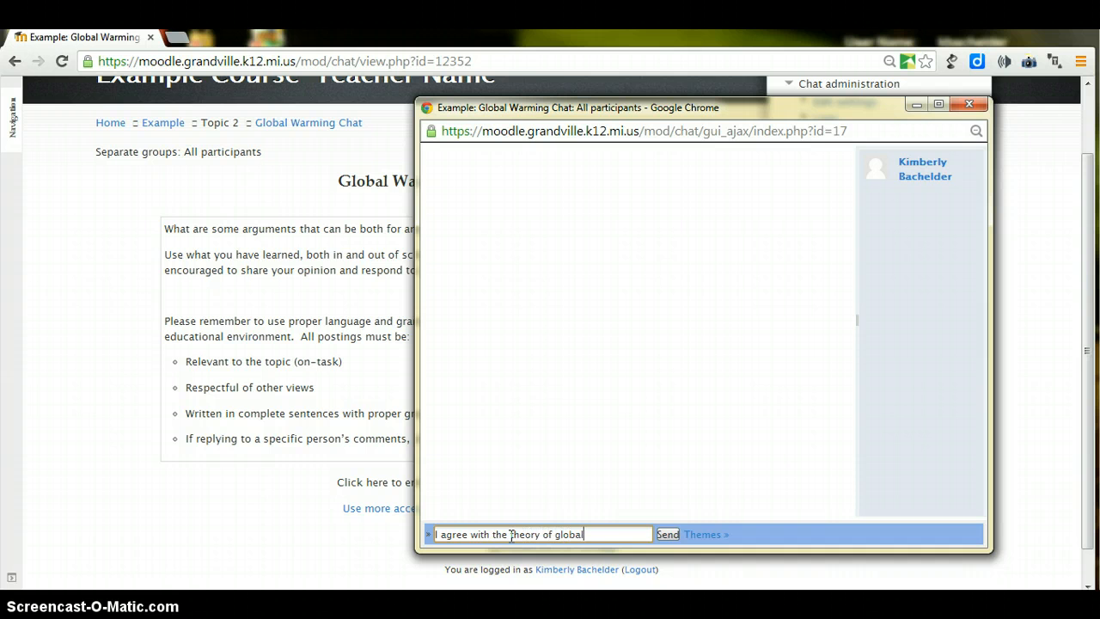
text( warming....)
key(Return)
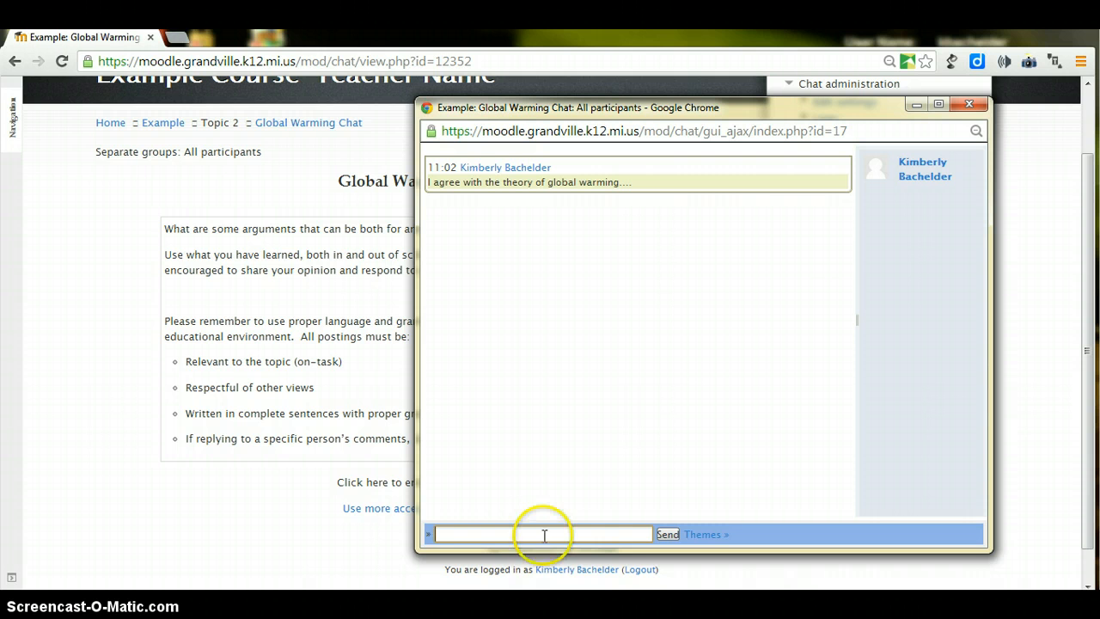
click(969, 104)
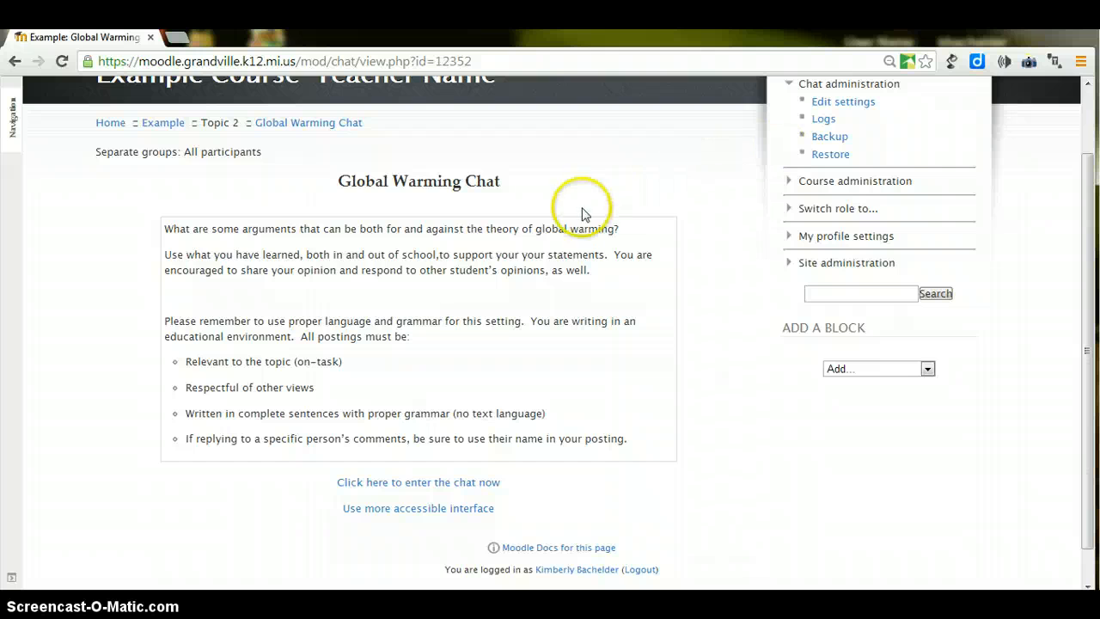
Return to the Example course page and hide the Global Warming Chat in Topic 2 from students.
scroll(578, 213, up, 1)
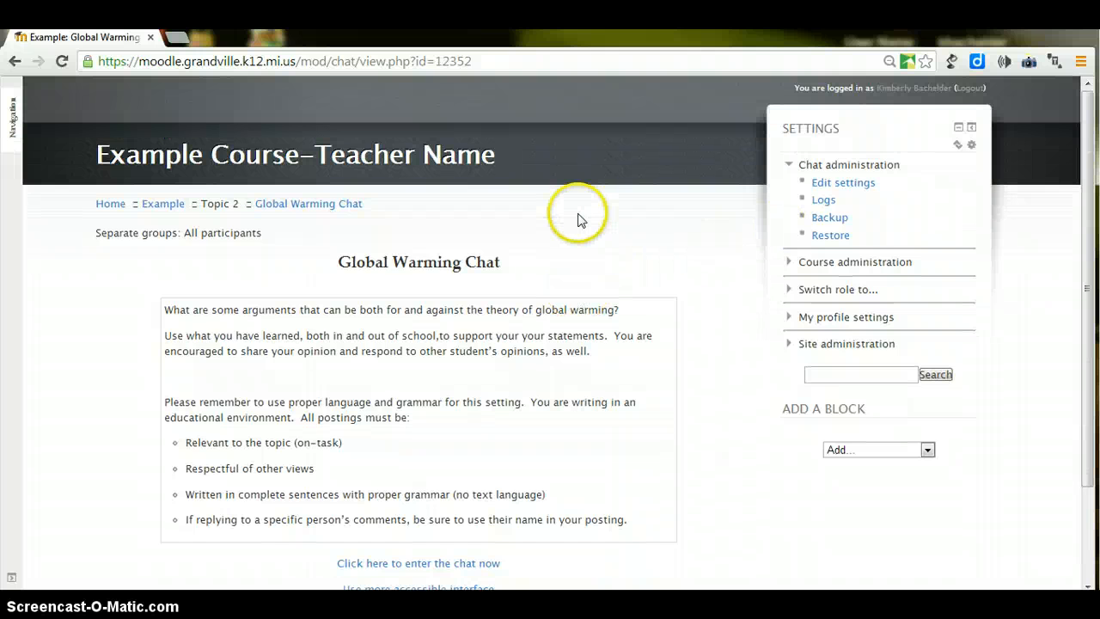
click(158, 210)
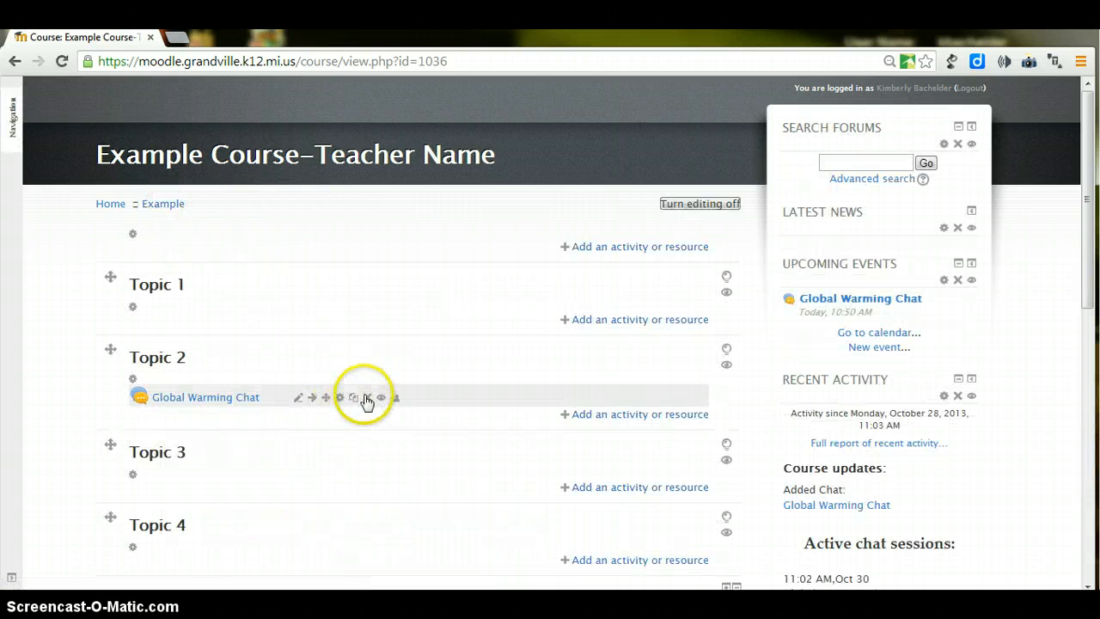
click(381, 399)
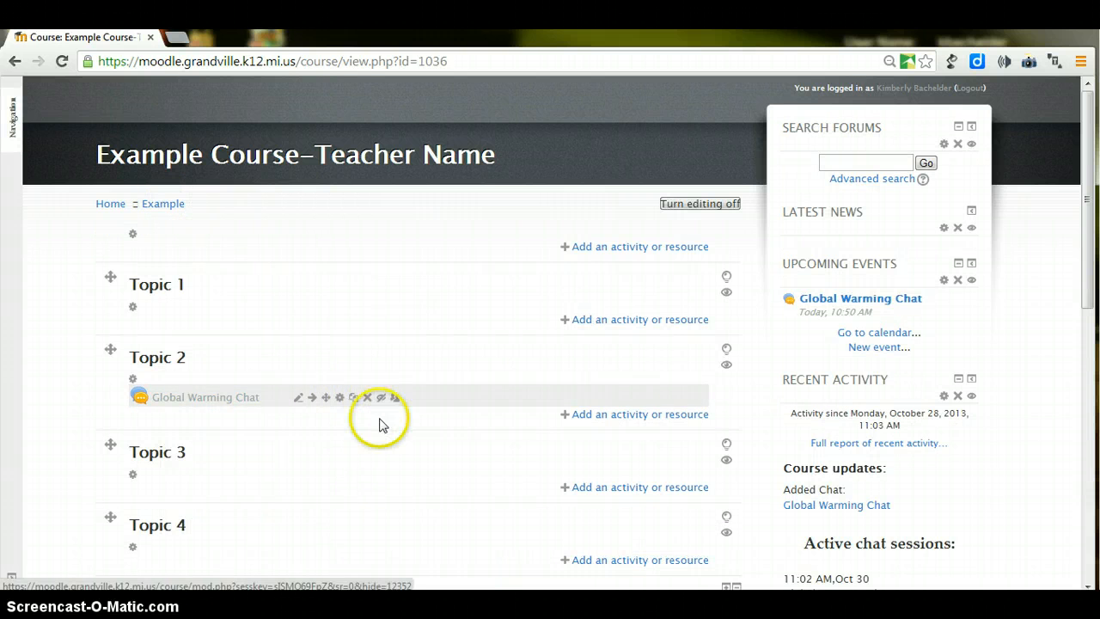